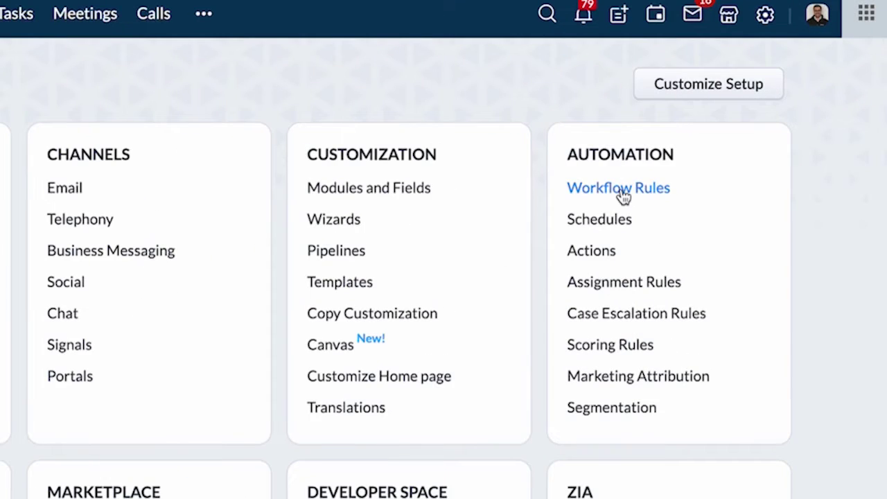
Start a new workflow rule for the Deals module named Test
click(621, 195)
click(731, 197)
click(465, 115)
click(416, 162)
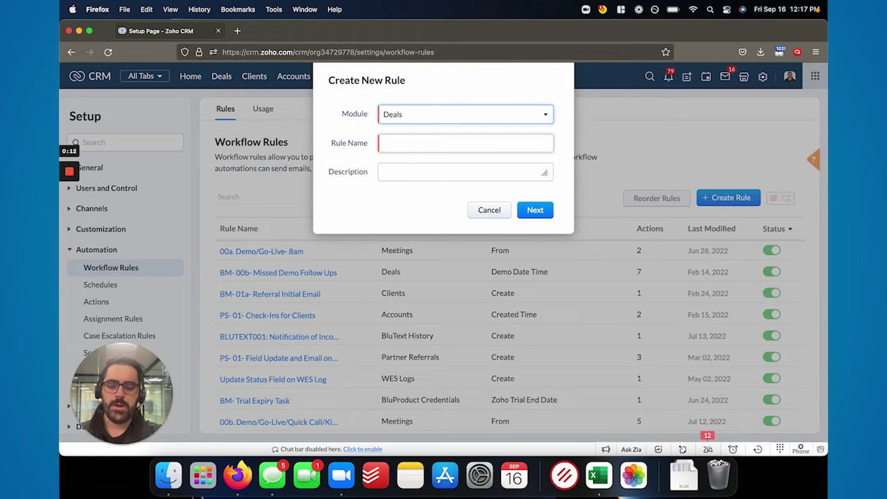
text(Test)
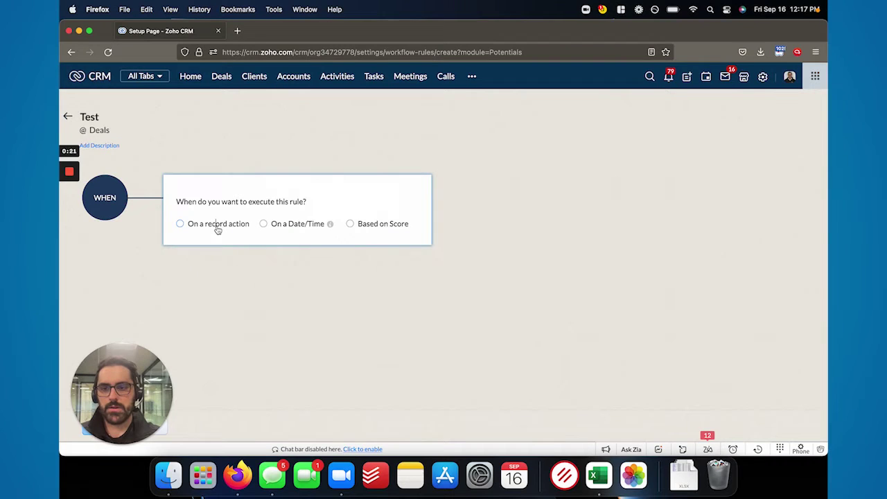
Run the rule when a deal is created, with the condition Account Name is not empty
click(216, 223)
click(401, 315)
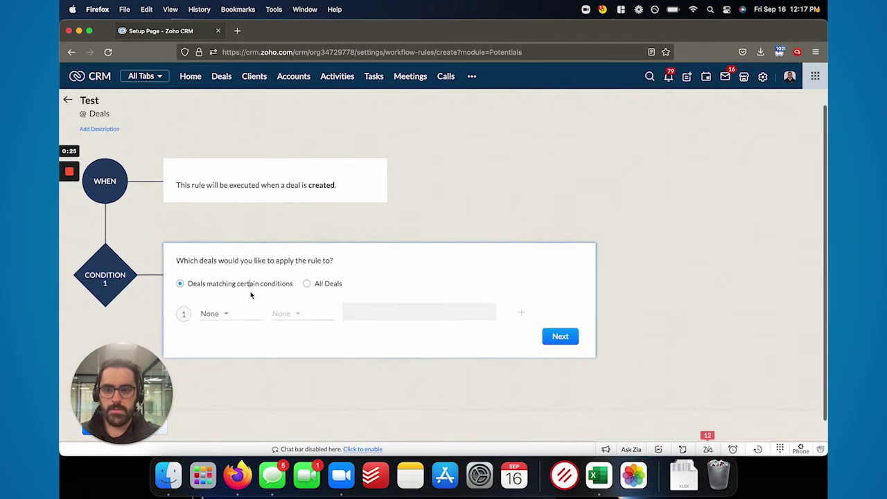
click(224, 315)
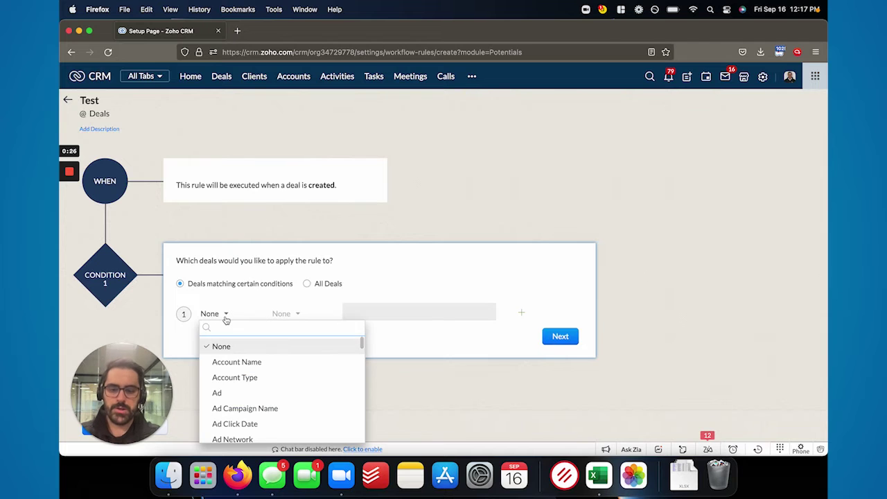
text(name)
click(235, 345)
click(294, 314)
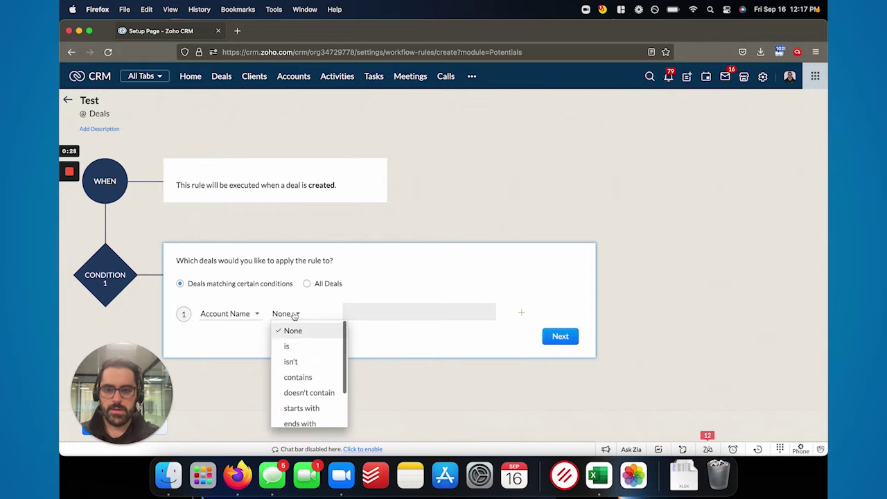
scroll(308, 374, down, 2)
click(303, 415)
click(560, 336)
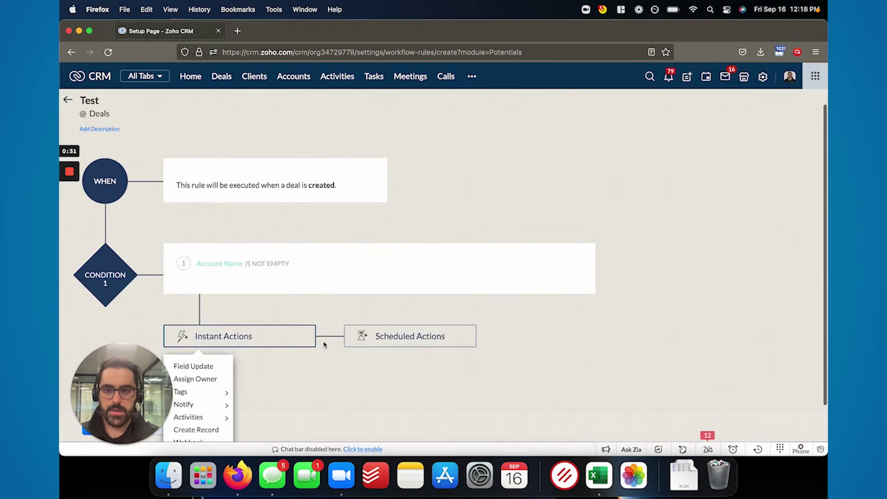
scroll(255, 357, down, 2)
Reveal the Activities instant-action choices, Add Task and Add Meeting
mouse_move(206, 367)
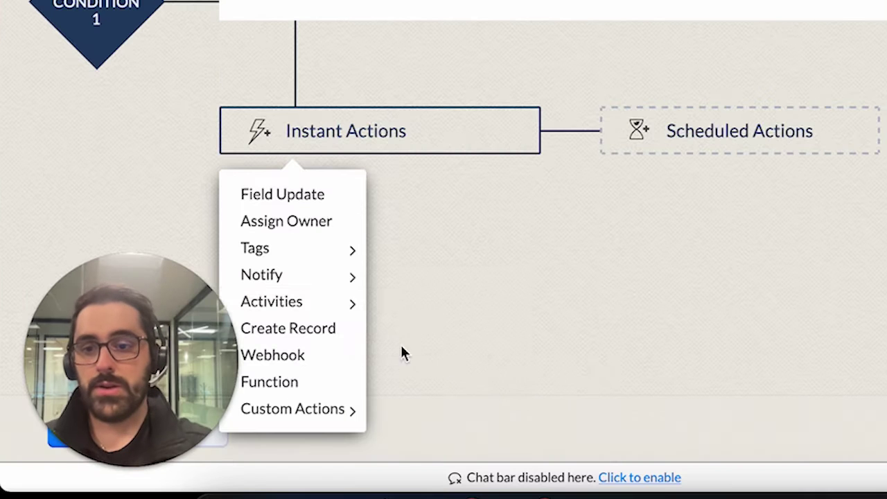
Add a meeting instant action titled 'Kickoff Meeting'
mouse_move(209, 369)
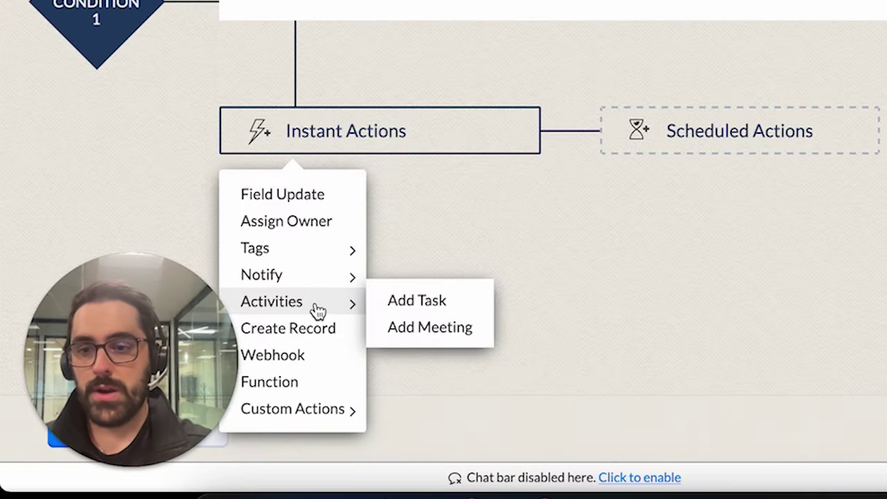
click(429, 326)
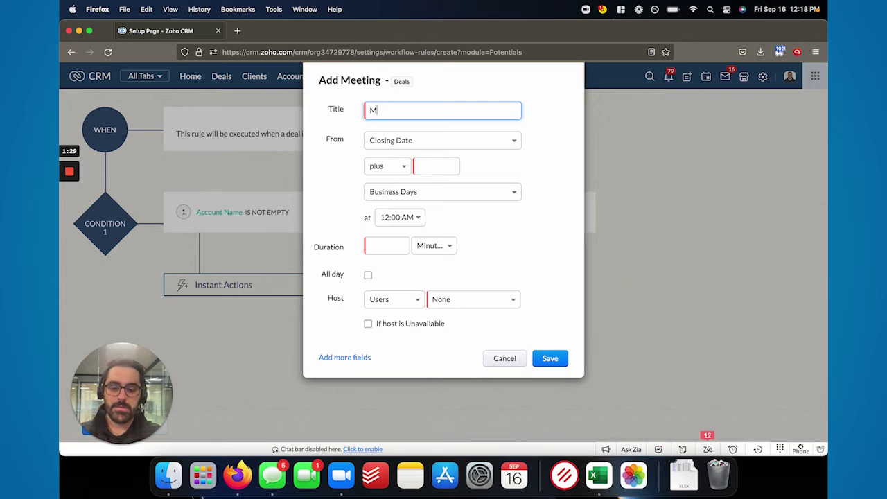
text(Kickoff Meeting)
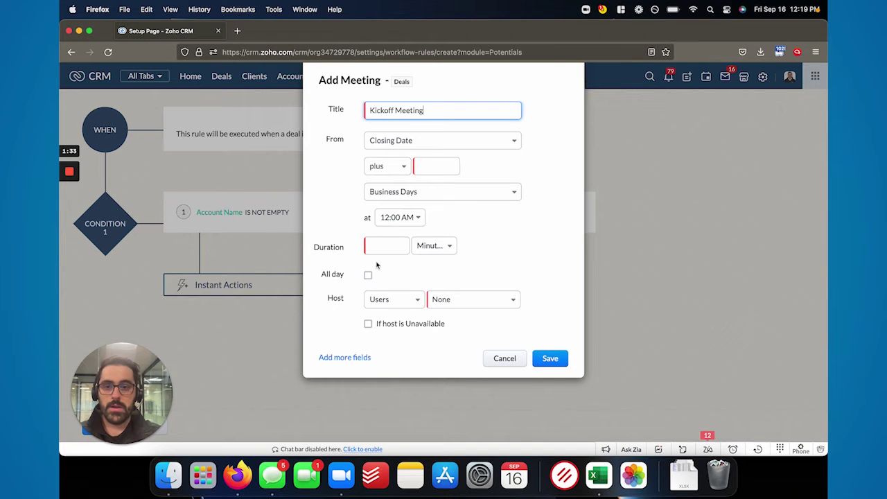
Schedule it from Closing Date plus 3 business days at 12:00 AM, lasting 60 minutes
click(427, 146)
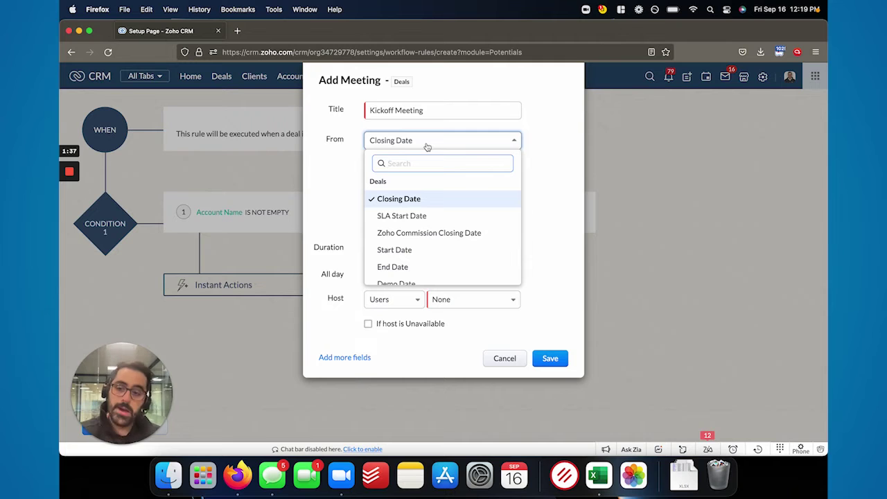
click(327, 167)
click(422, 167)
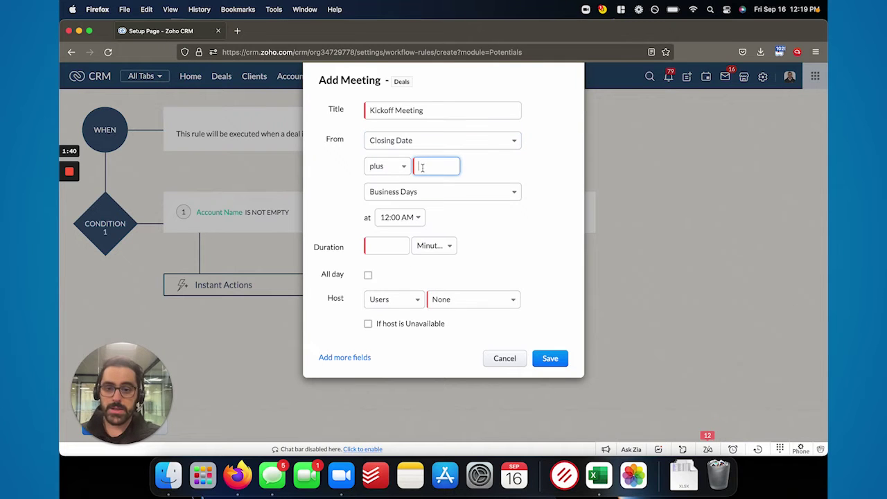
click(339, 199)
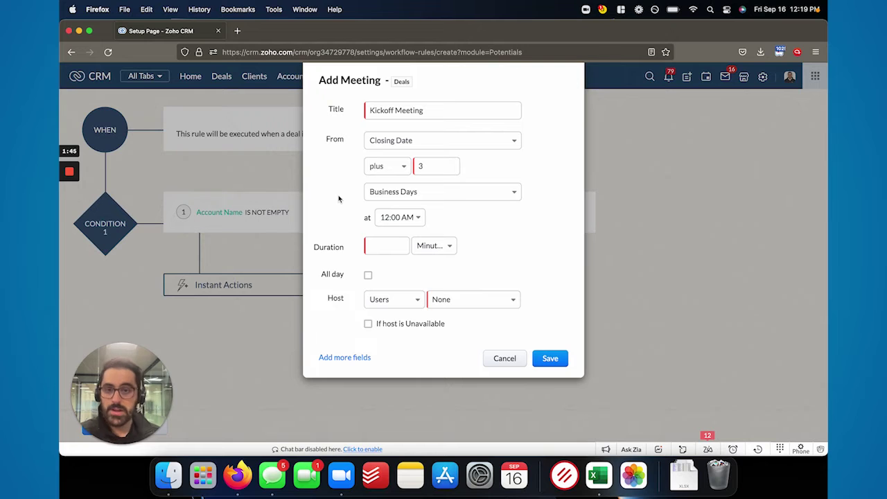
click(399, 215)
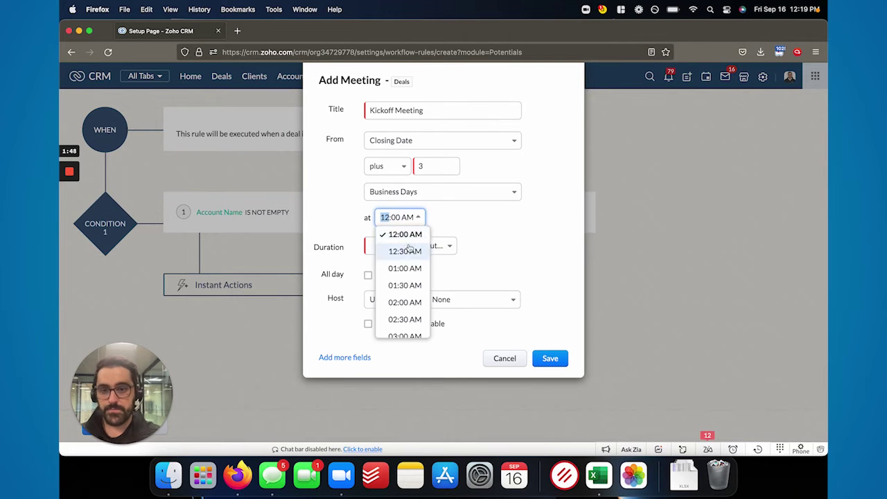
click(392, 232)
click(380, 247)
text(60)
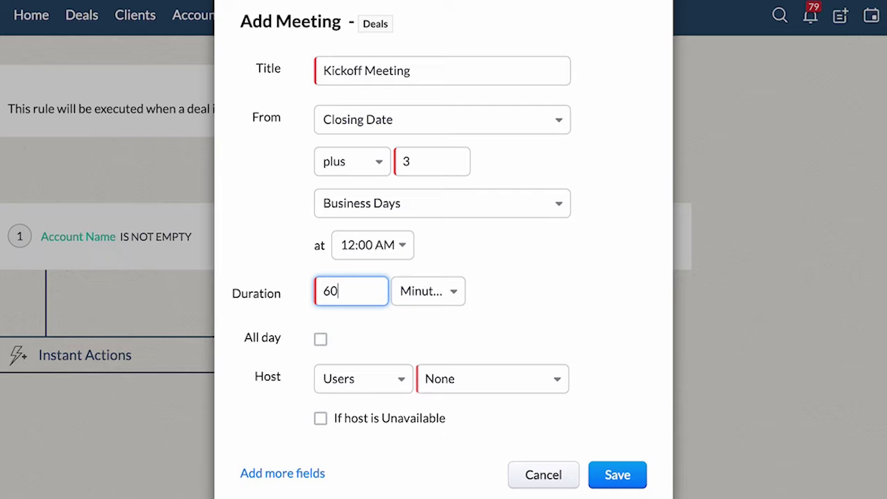
click(420, 294)
click(366, 336)
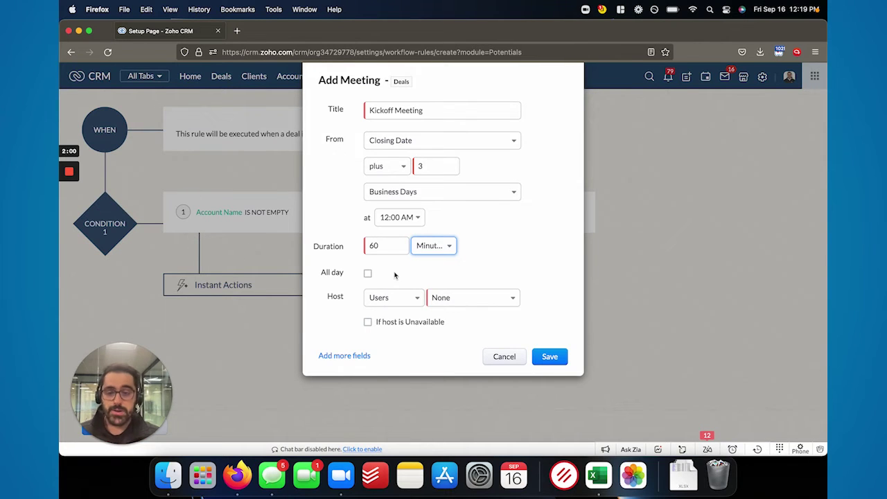
Make the meeting host a reference to the Deals Deal Owner field
click(444, 299)
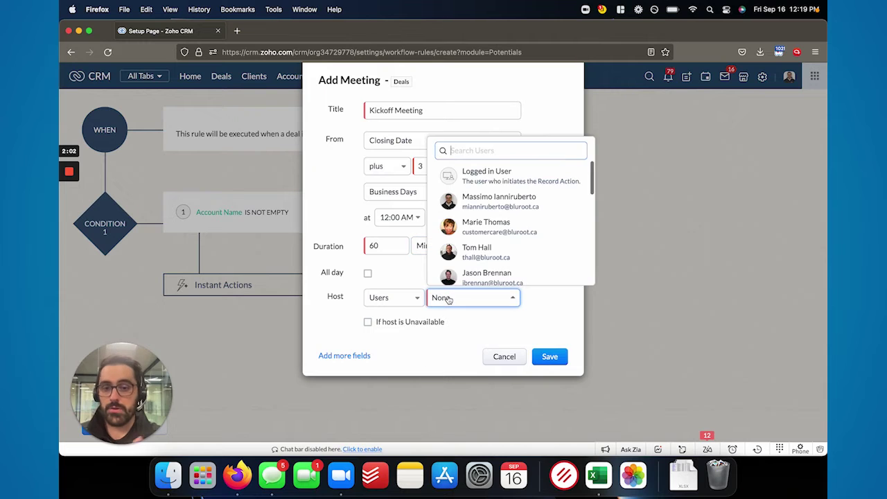
click(407, 278)
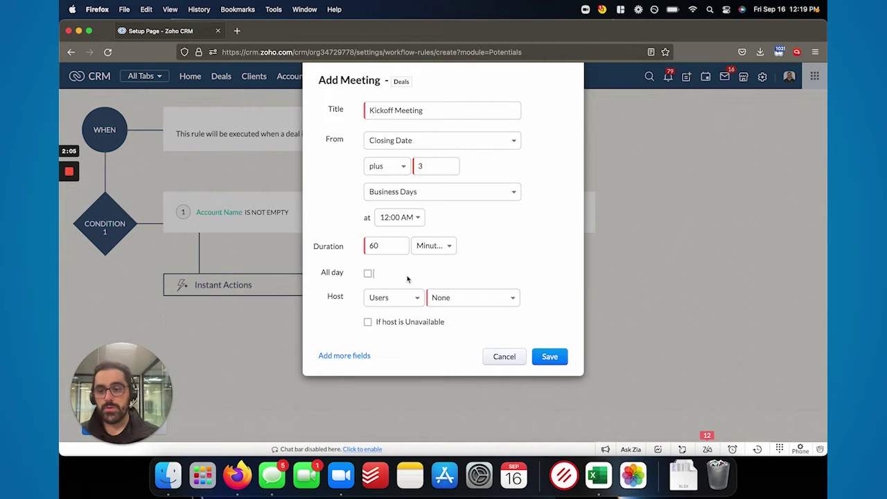
click(400, 297)
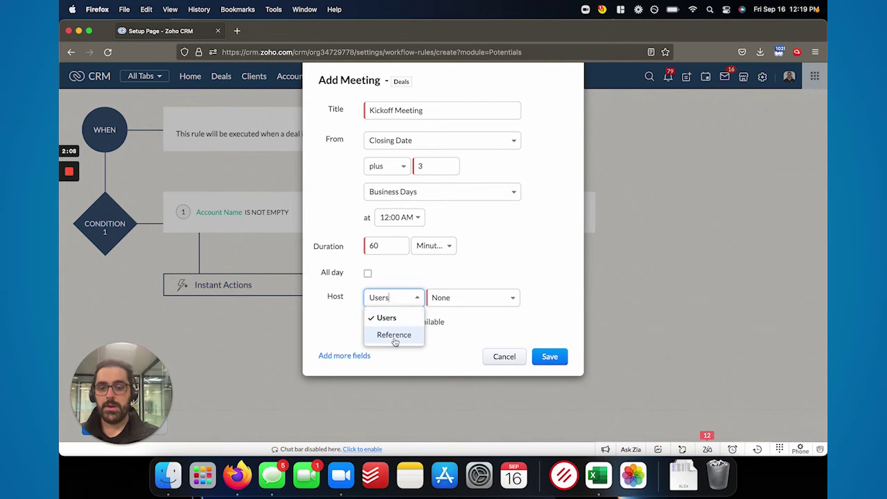
click(394, 340)
click(433, 298)
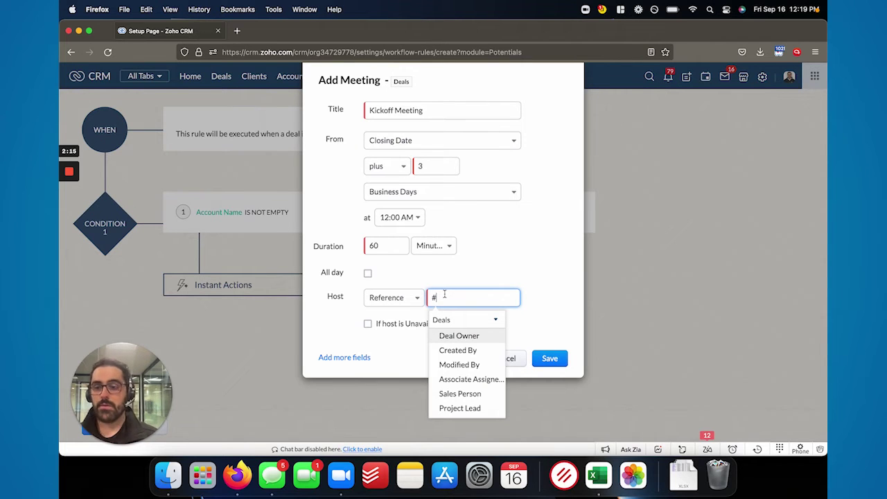
click(468, 335)
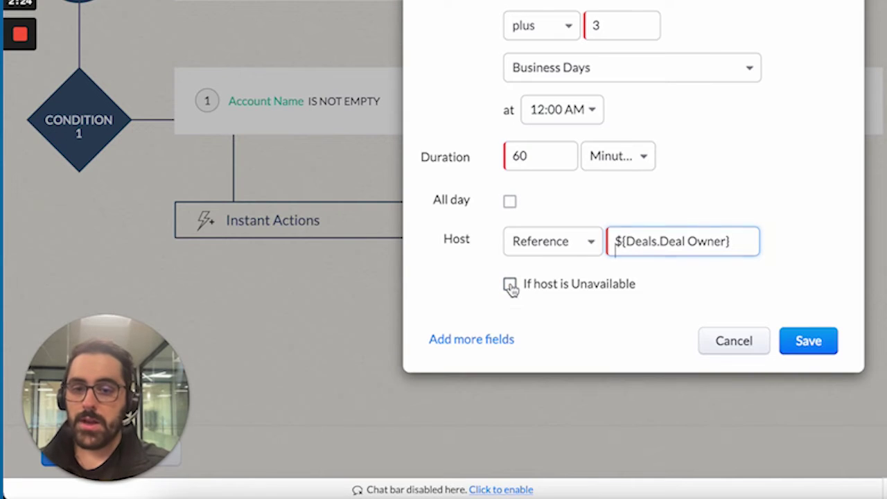
Add an unavailable-host fallback that assigns to the record owner
click(368, 323)
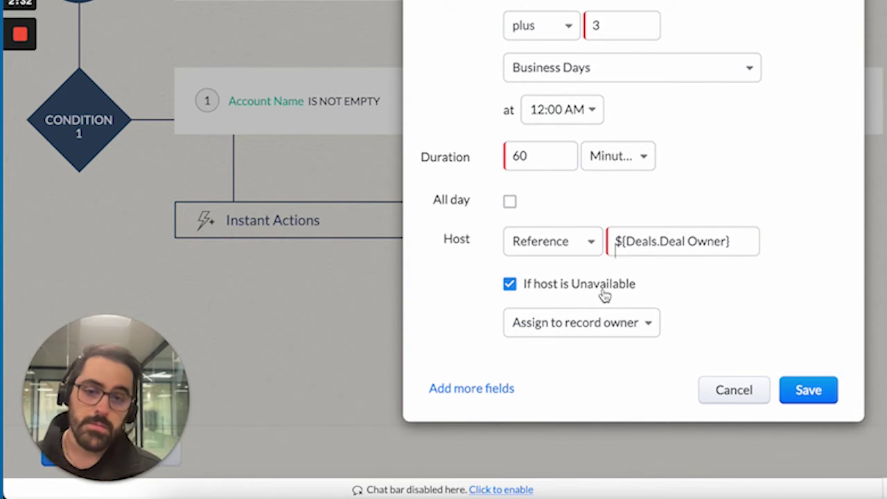
click(598, 330)
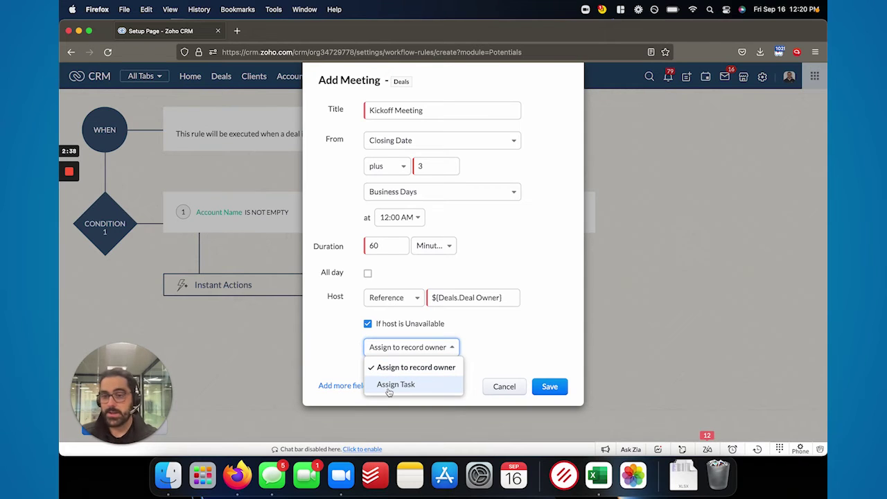
click(389, 387)
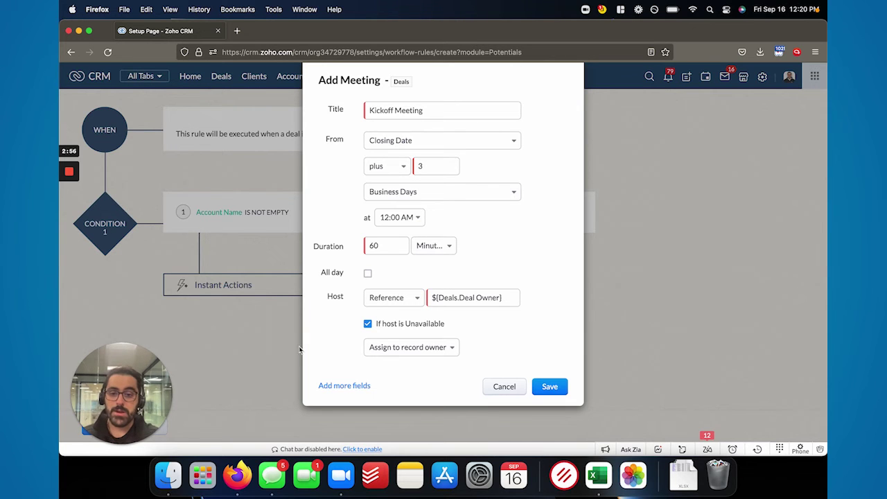
Add Location as an extra field on the Kickoff Meeting
click(345, 385)
click(328, 371)
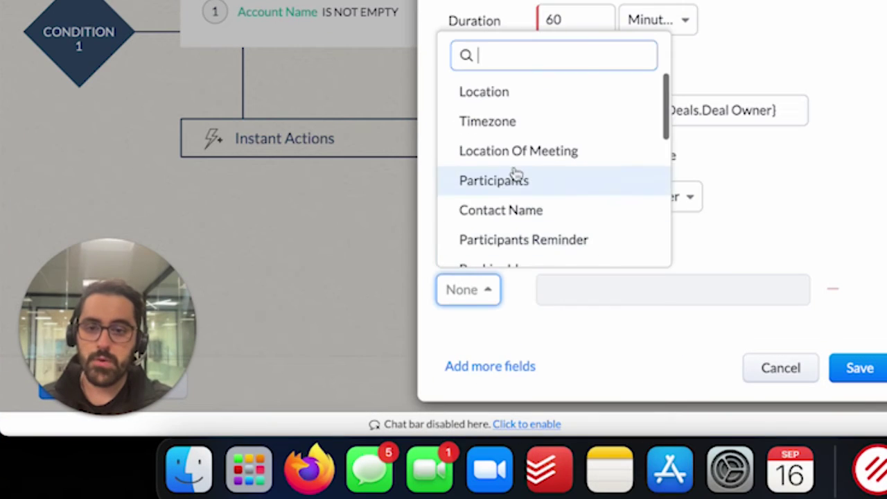
scroll(520, 215, down, 3)
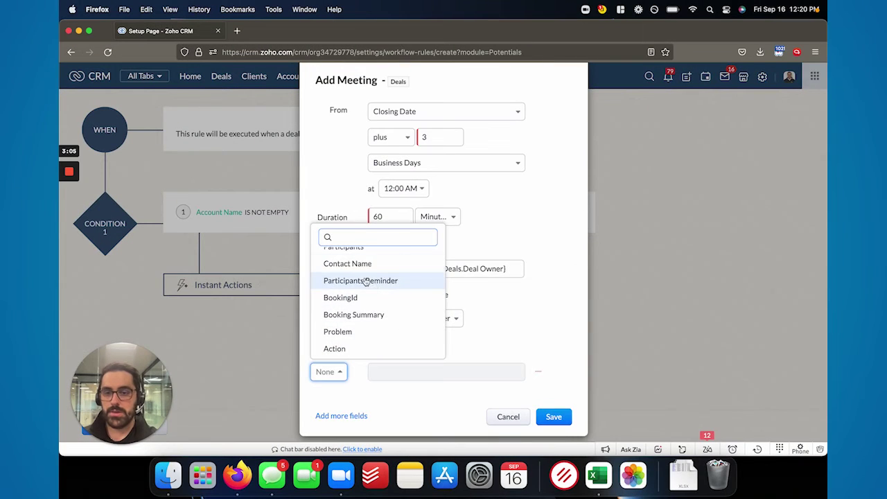
scroll(364, 270, up, 3)
click(362, 259)
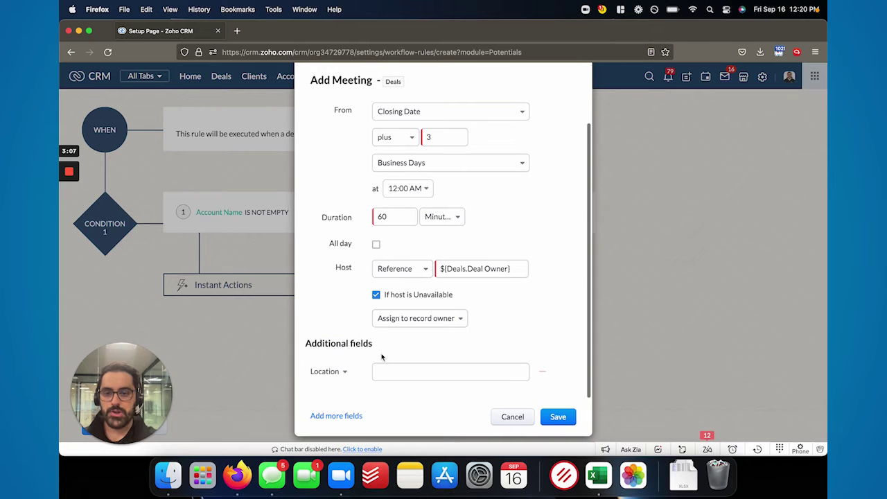
Type # in the Location box and switch the merge-field module to Users
click(402, 370)
text(#)
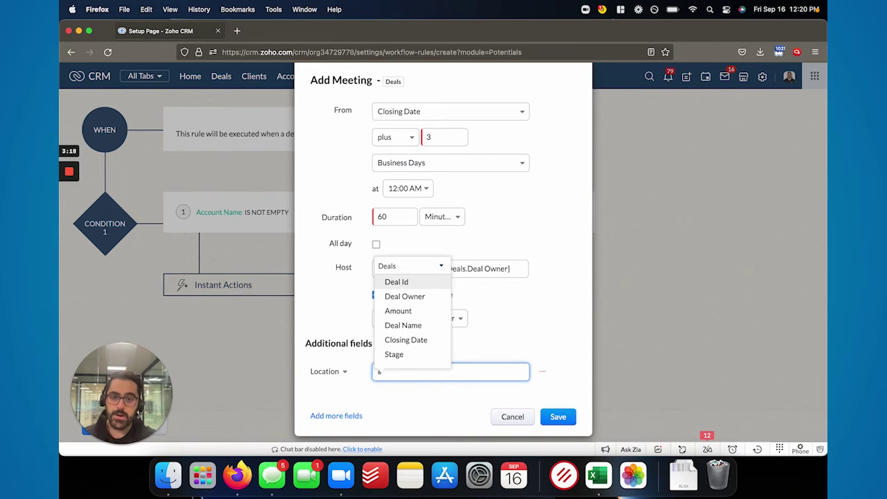
click(422, 267)
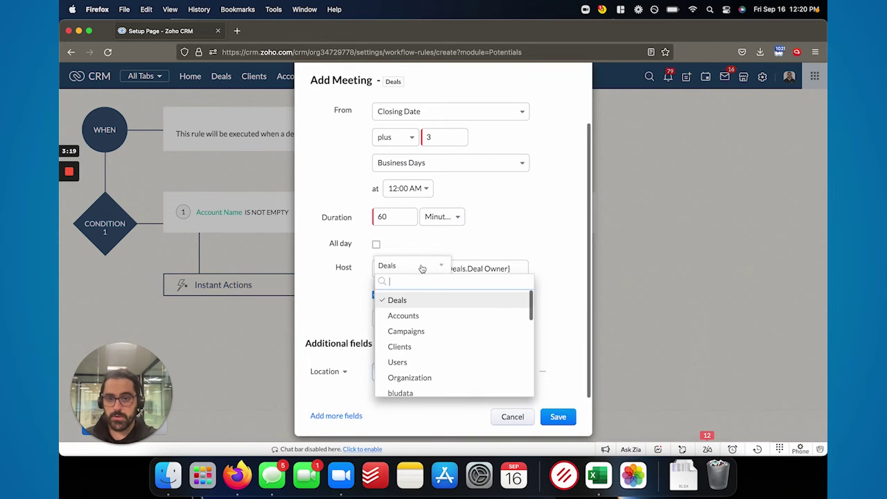
click(405, 363)
scroll(411, 344, down, 10)
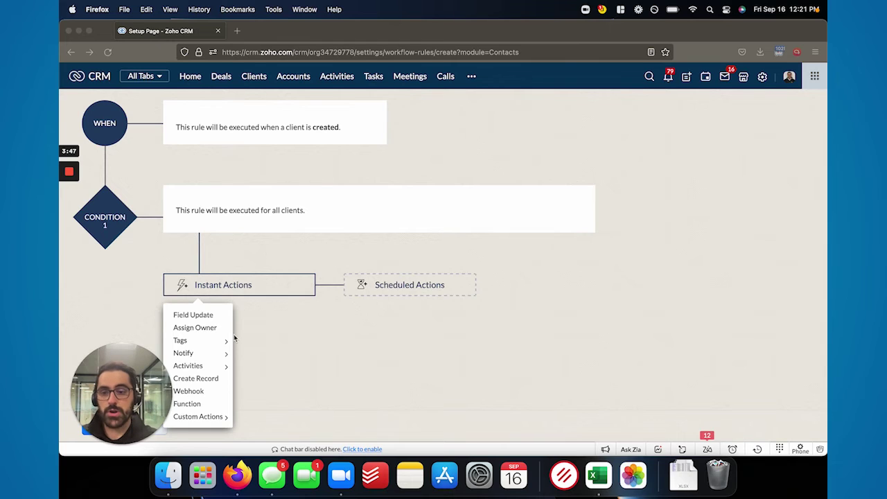
Add a Schedule a Call activity whose start time is based on the Trigger Date
mouse_move(214, 365)
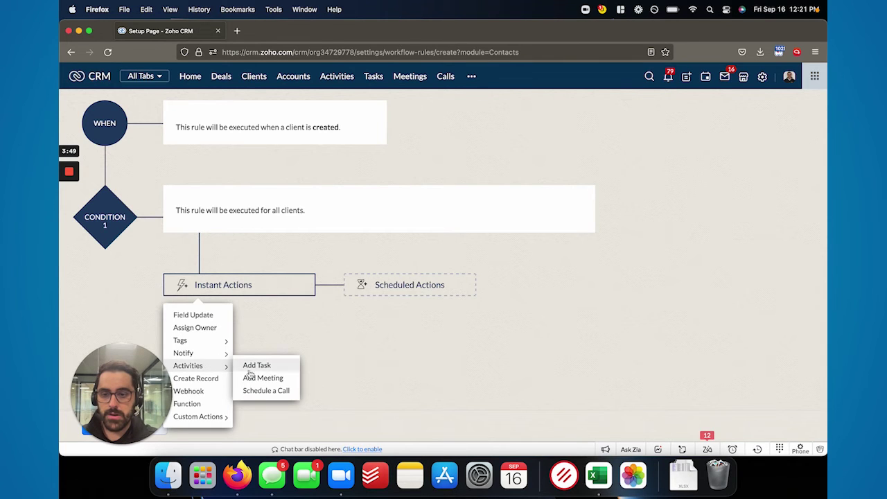
click(260, 390)
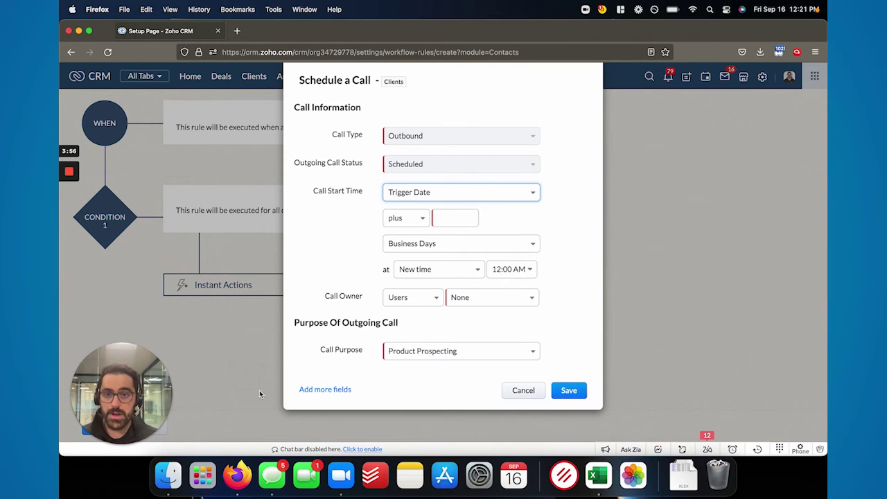
click(416, 193)
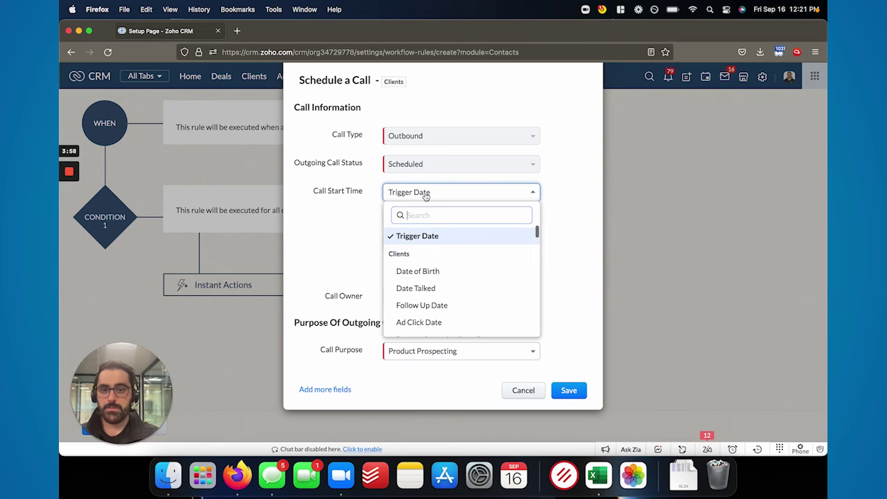
click(329, 241)
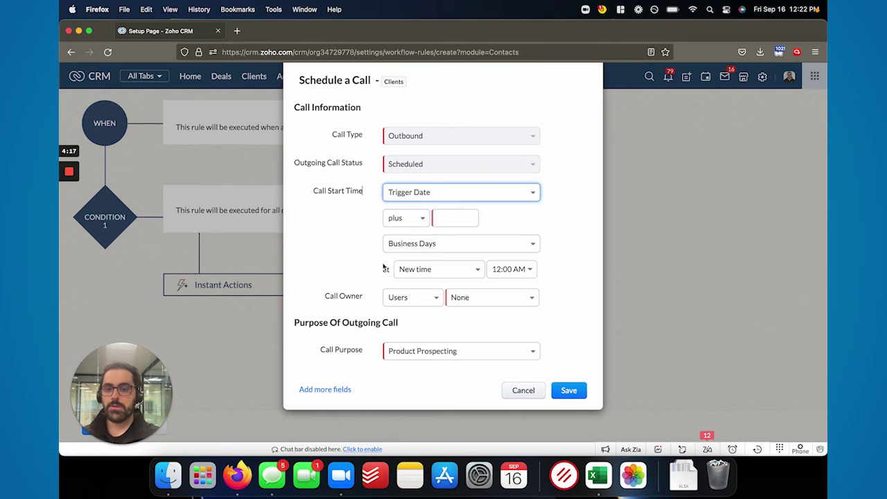
click(499, 300)
Keep the call owner as is and add an empty Additional fields row
click(499, 299)
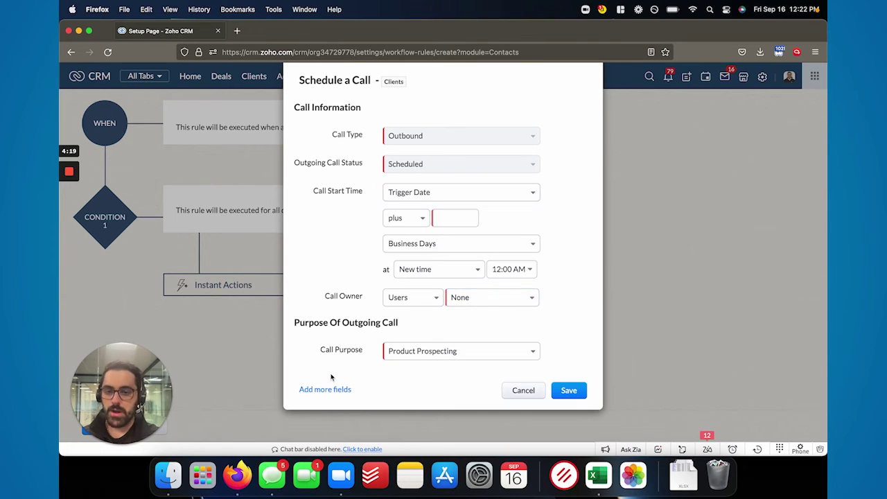
click(325, 389)
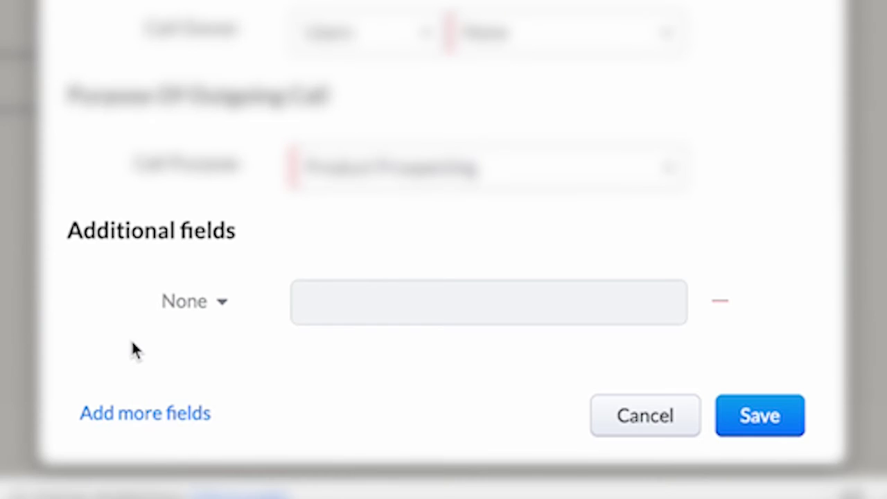